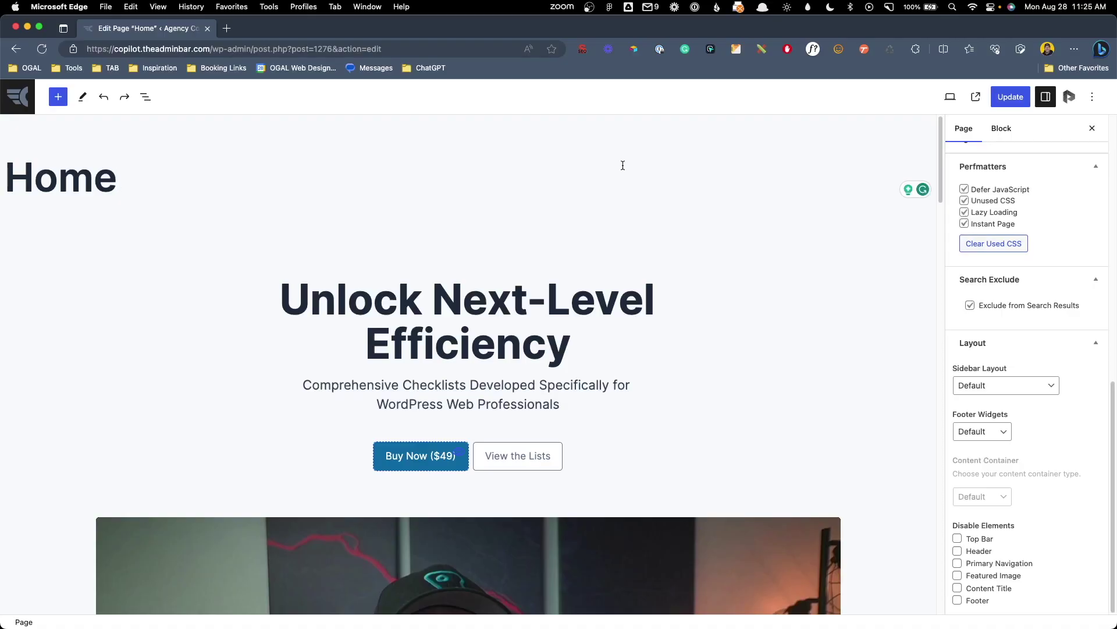
Add a User Role visibility control to the Unlock Next-Level Efficiency headline, then undo it
{"action": "left_click", "coordinate": [627, 307]}
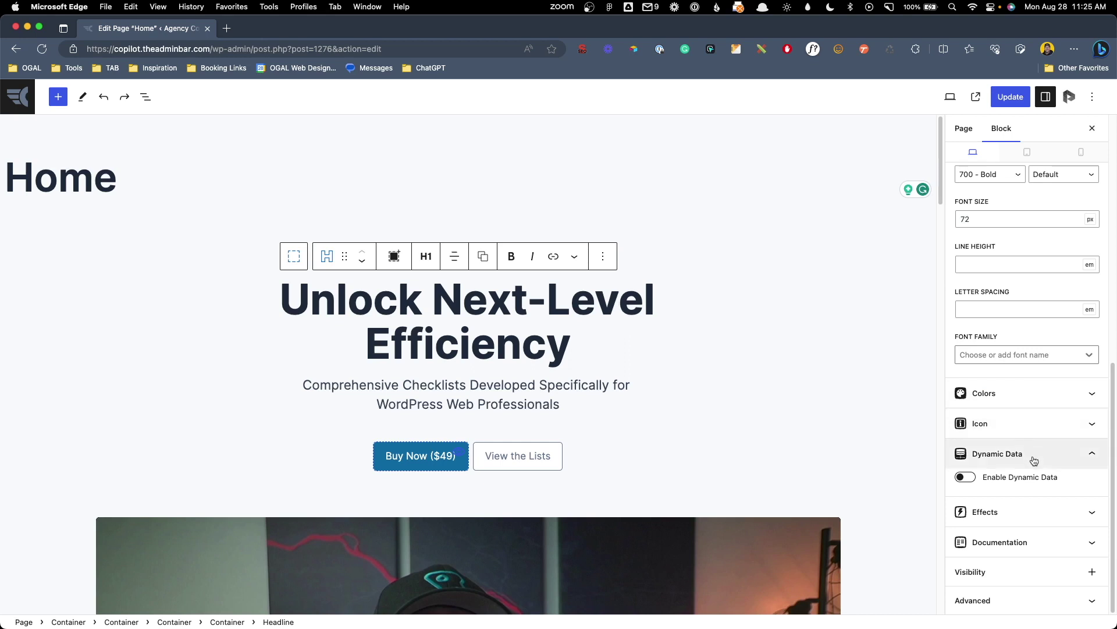
{"action": "left_click", "coordinate": [1093, 573]}
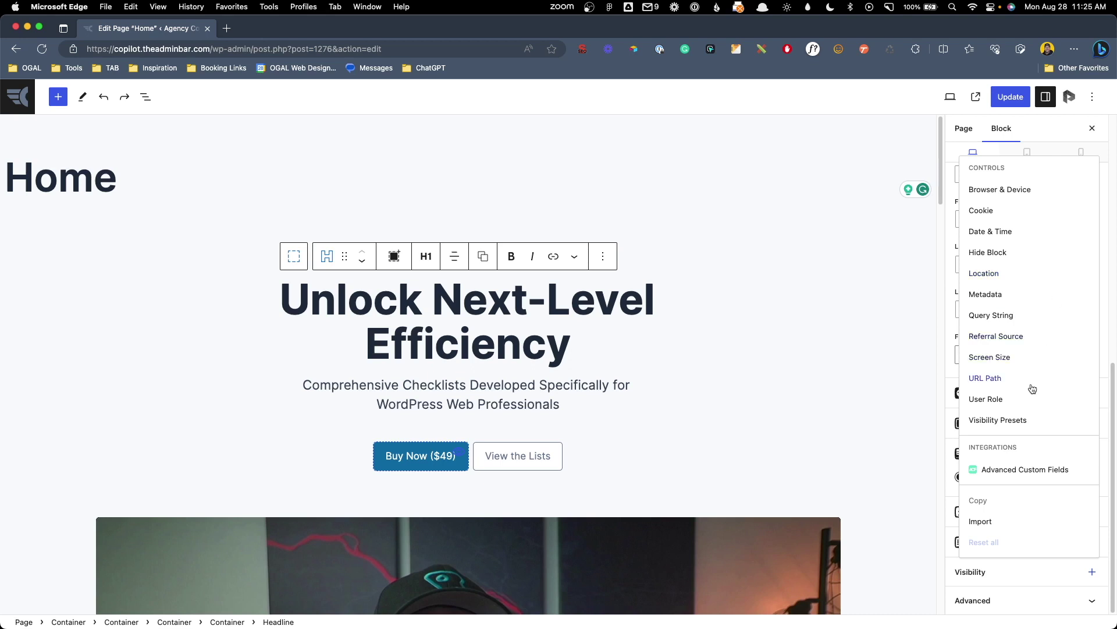
{"action": "left_click", "coordinate": [1031, 402]}
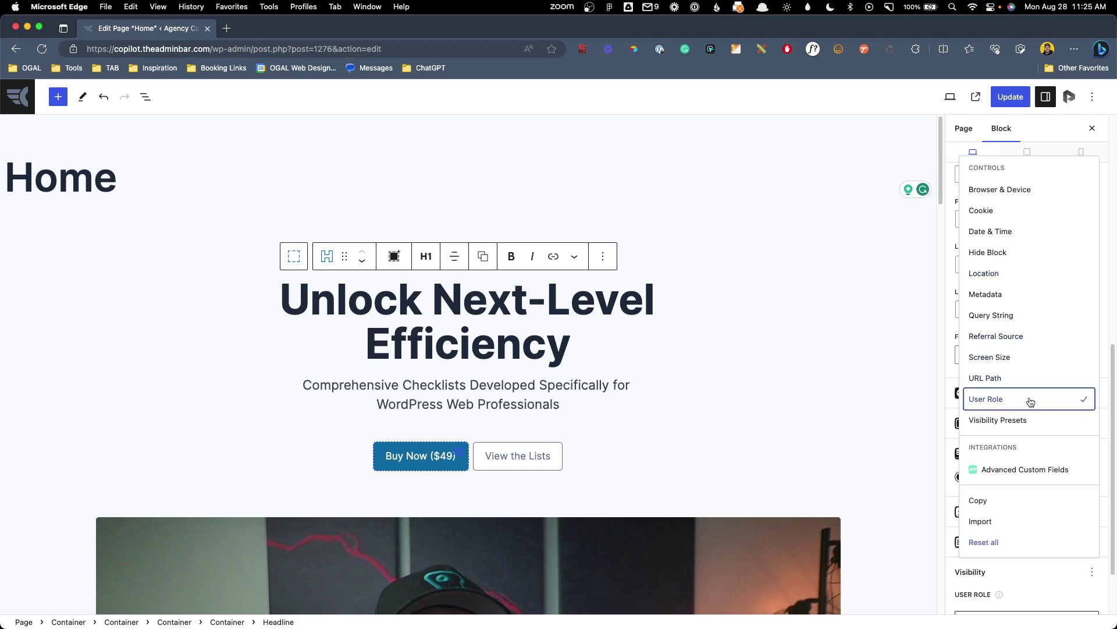
{"action": "left_click", "coordinate": [1013, 564]}
{"action": "left_click", "coordinate": [1024, 613]}
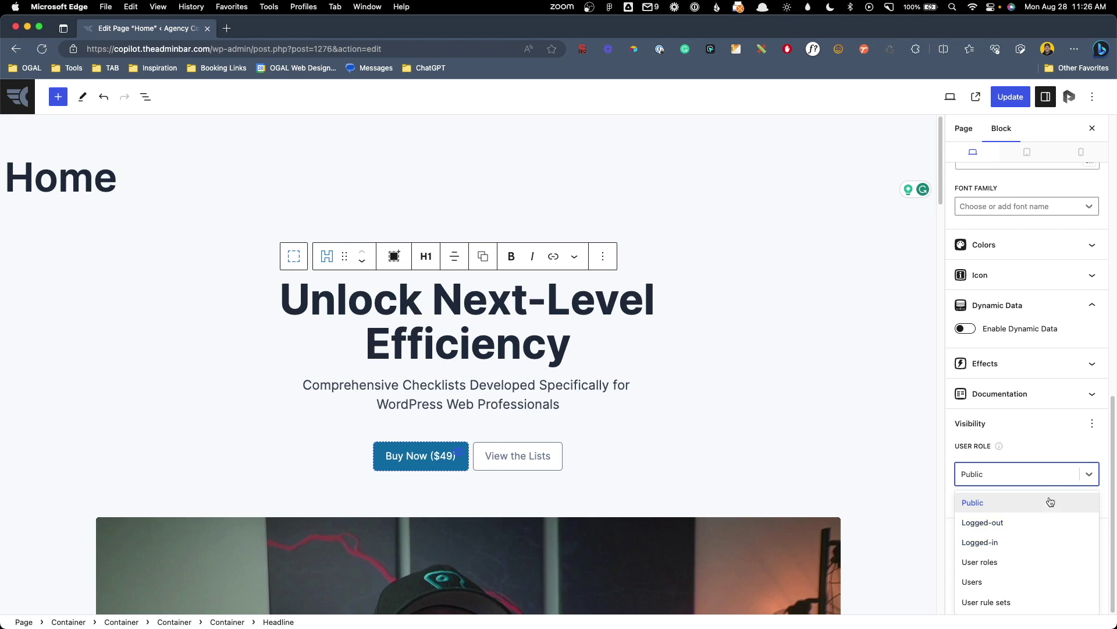
{"action": "key", "text": "super+z"}
Add a Visibility Presets control to the headline's visibility settings instead
{"action": "left_click", "coordinate": [1093, 573]}
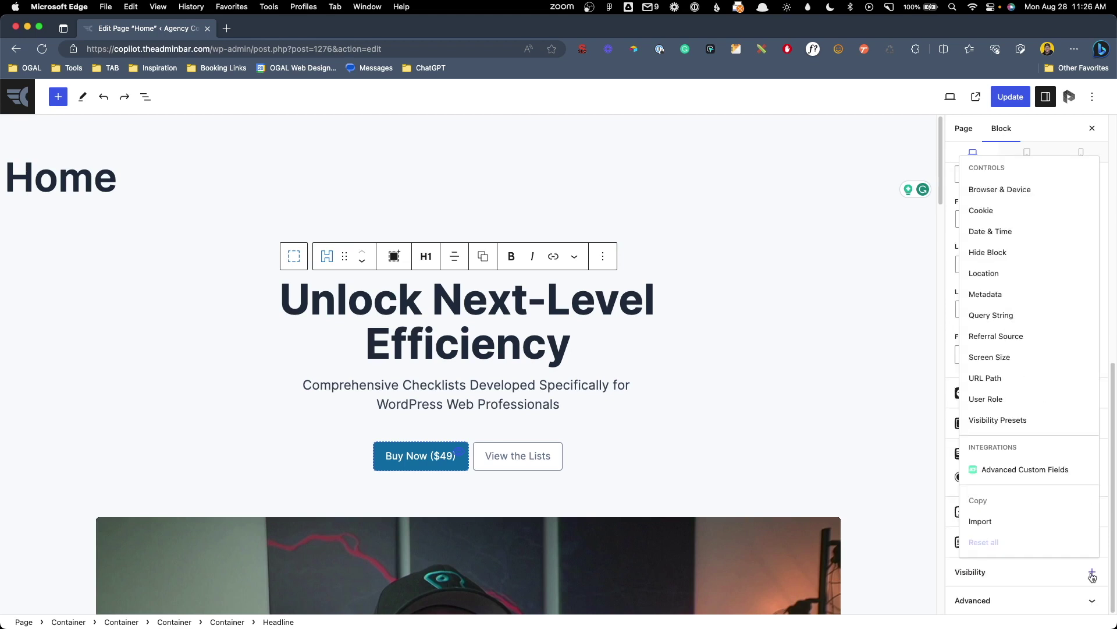
{"action": "left_click", "coordinate": [1001, 423]}
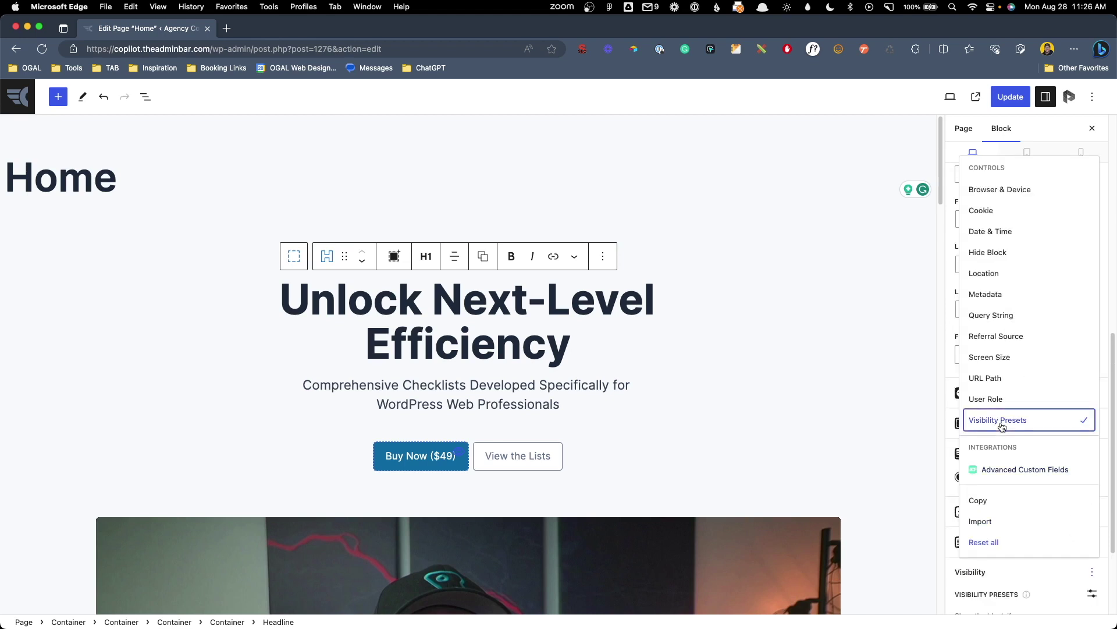
{"action": "left_click", "coordinate": [1028, 579]}
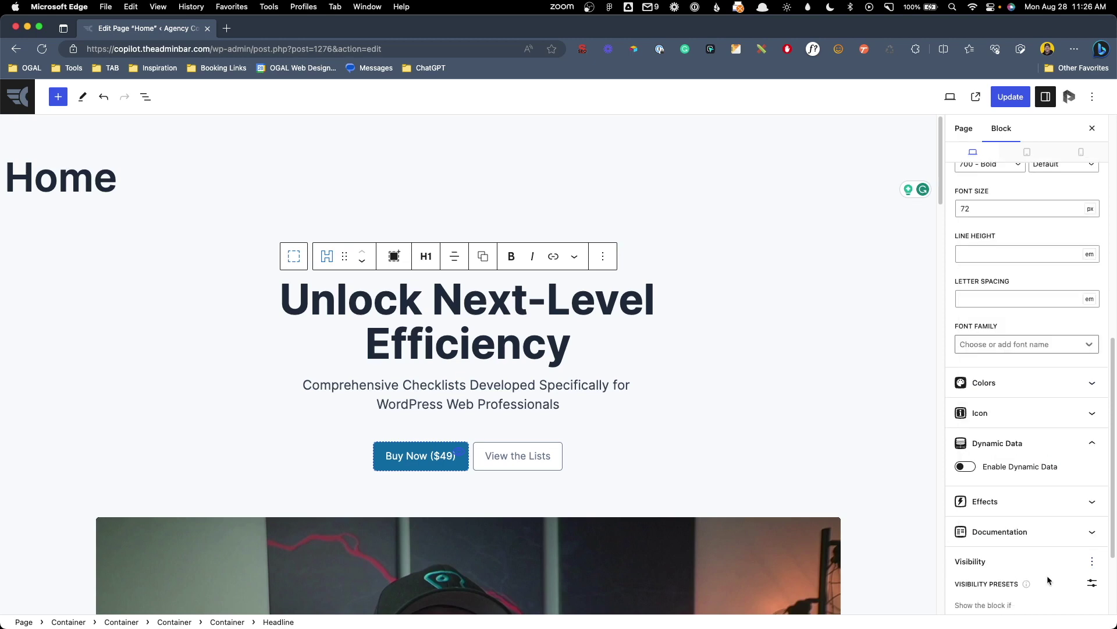
{"action": "scroll", "coordinate": [1053, 524], "scroll_direction": "down", "scroll_amount": 3}
Open the Block Visibility Presets manager and start a new preset
{"action": "left_click", "coordinate": [1093, 464]}
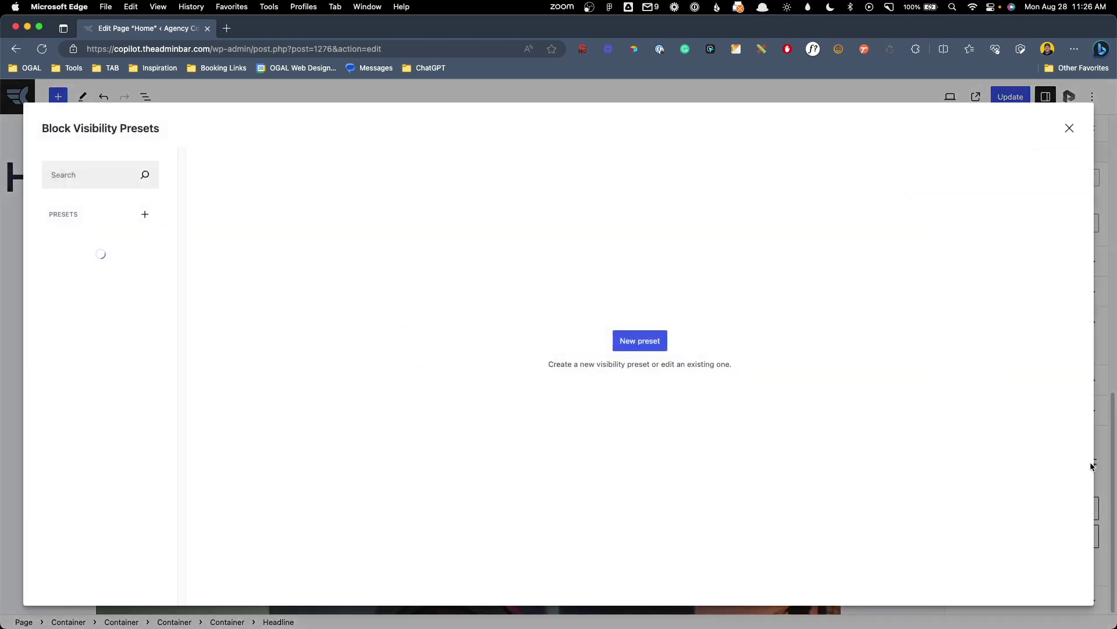
{"action": "left_click", "coordinate": [641, 341]}
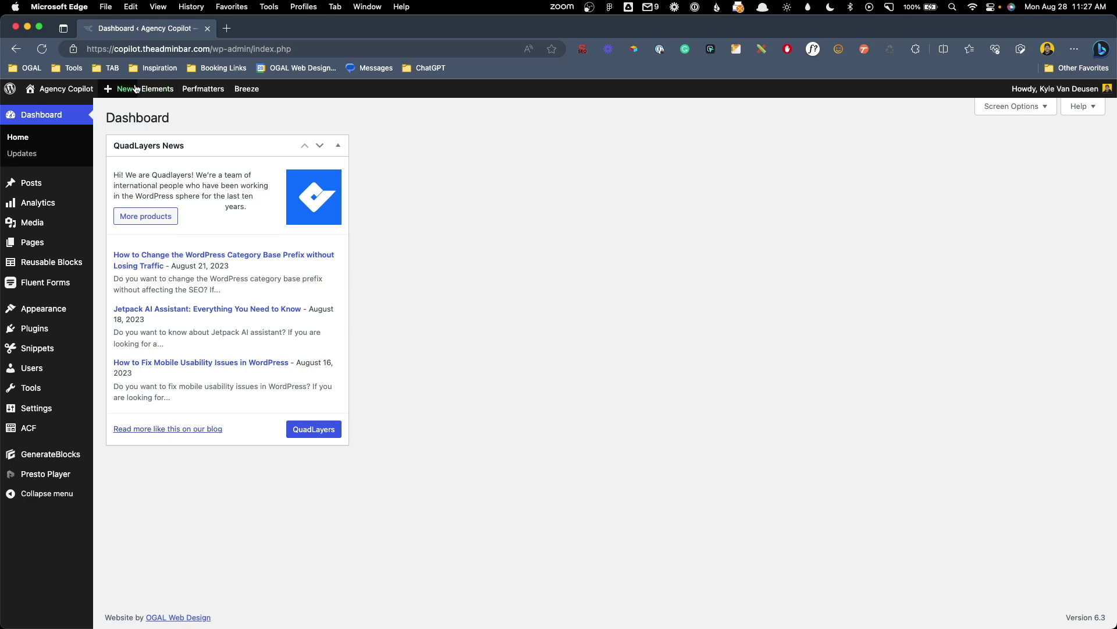
Open the GeneratePress Post Content element from the Elements list for editing
{"action": "left_click", "coordinate": [155, 91]}
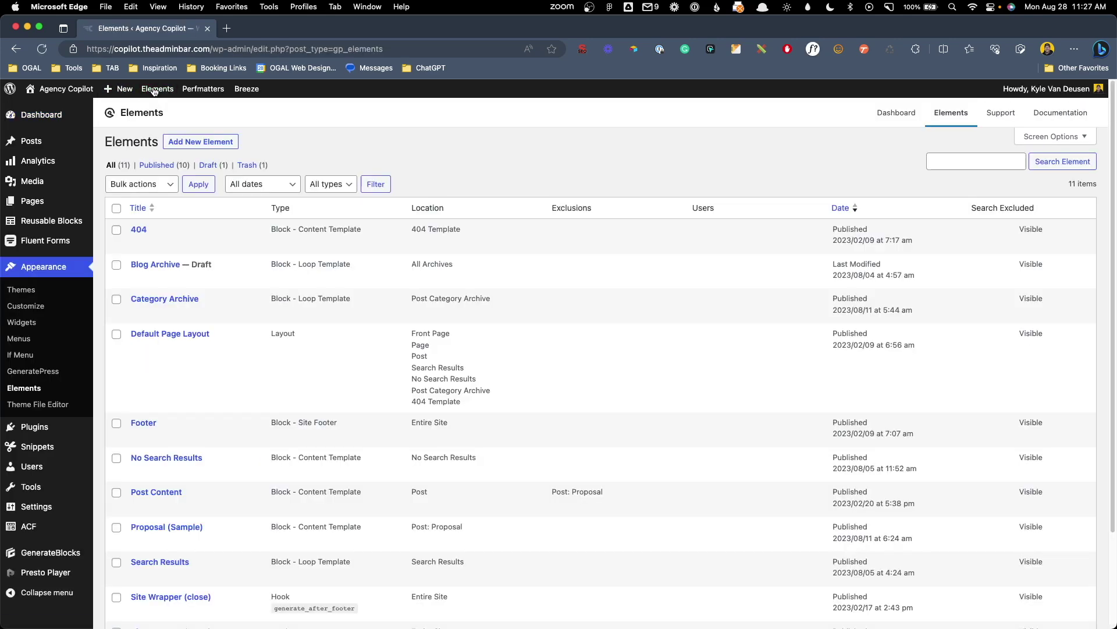
{"action": "scroll", "coordinate": [386, 516], "scroll_direction": "down", "scroll_amount": 2}
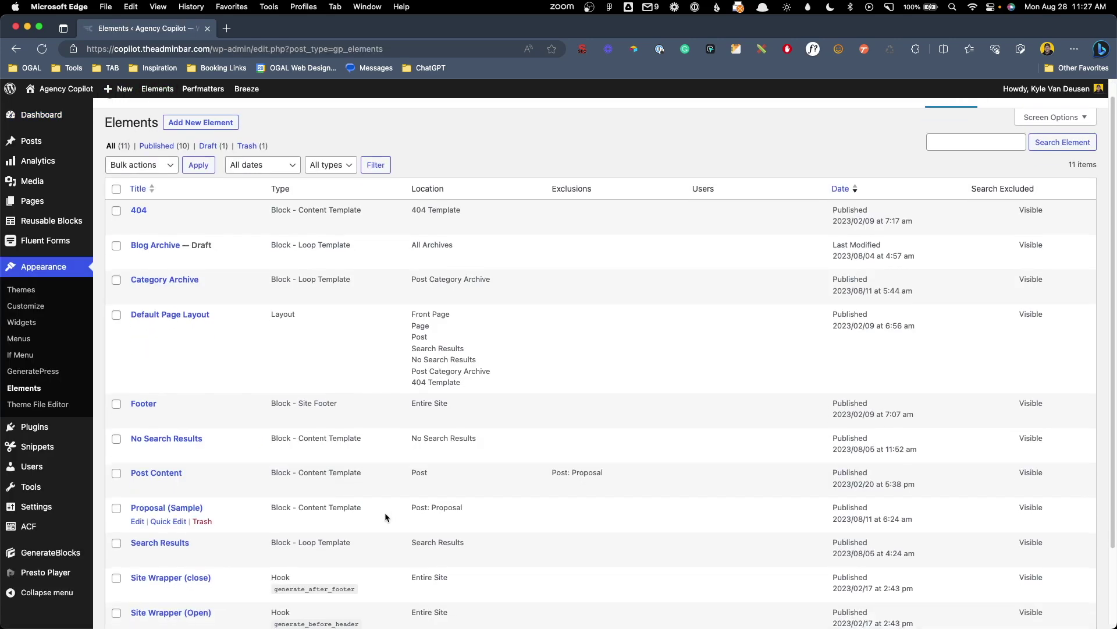
{"action": "left_click", "coordinate": [139, 475]}
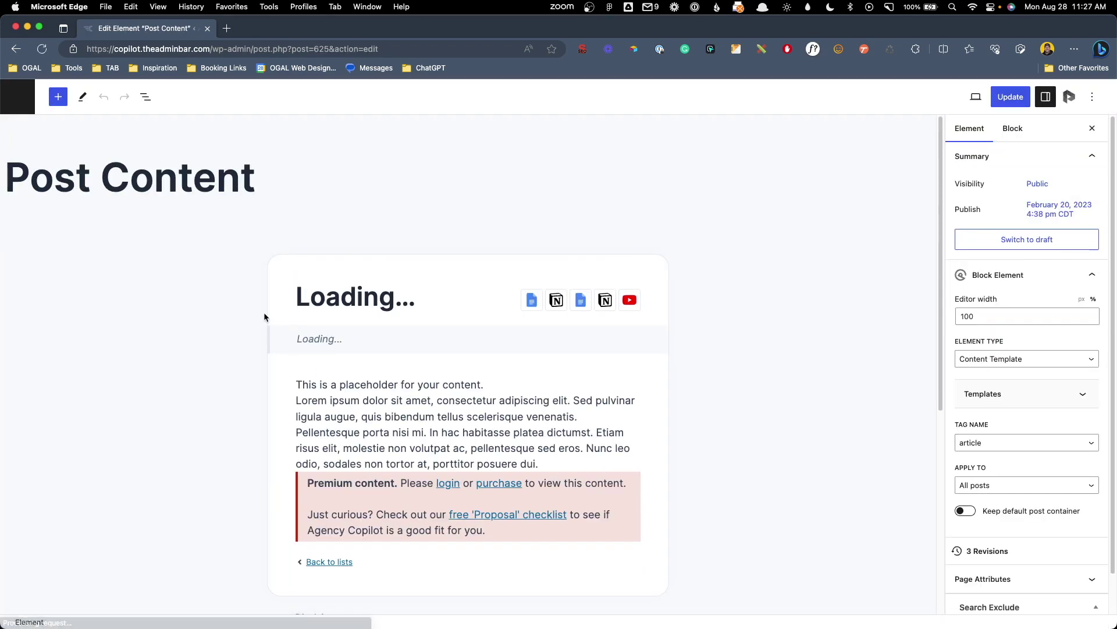
{"action": "scroll", "coordinate": [264, 318], "scroll_direction": "down", "scroll_amount": 2}
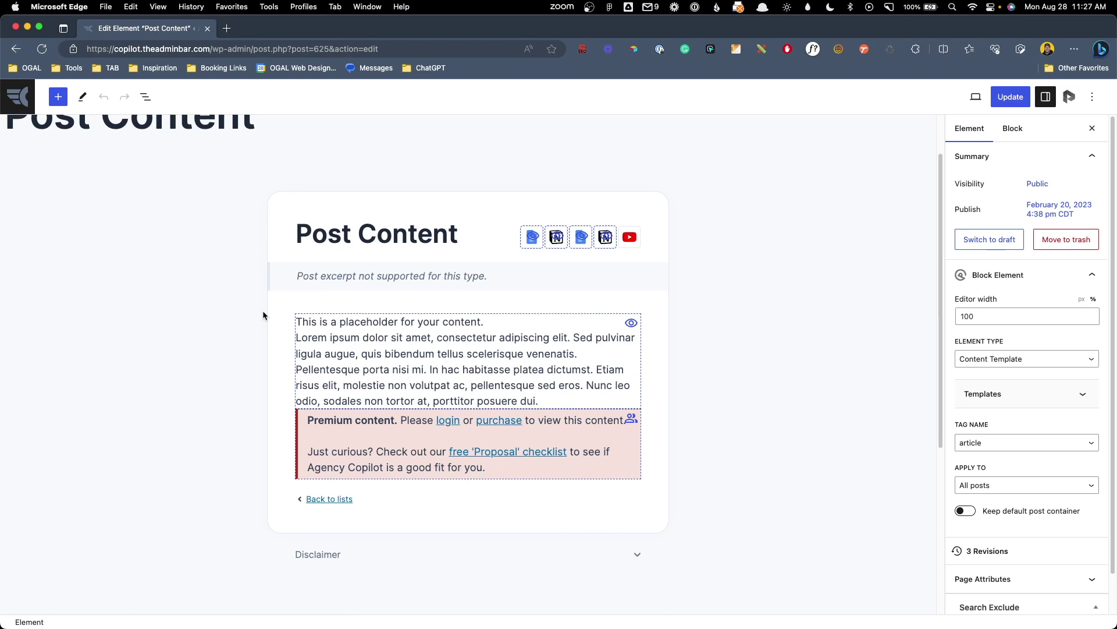
Inspect the Dynamic Content block's Customer visibility preset, then select the premium-notice headline
{"action": "left_click", "coordinate": [392, 348]}
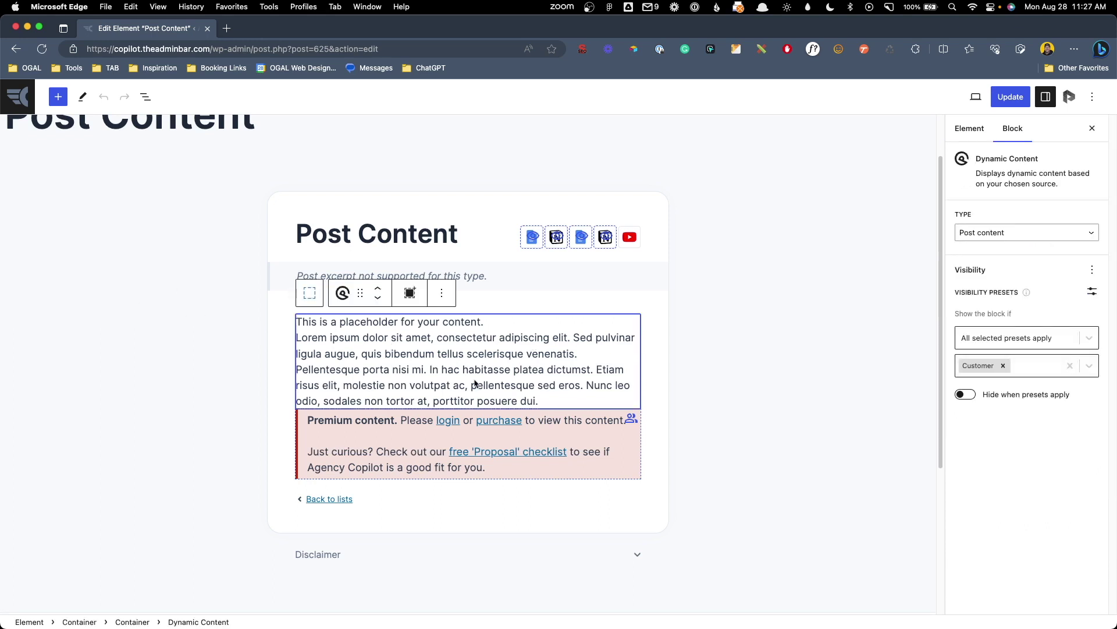
{"action": "left_click", "coordinate": [339, 433]}
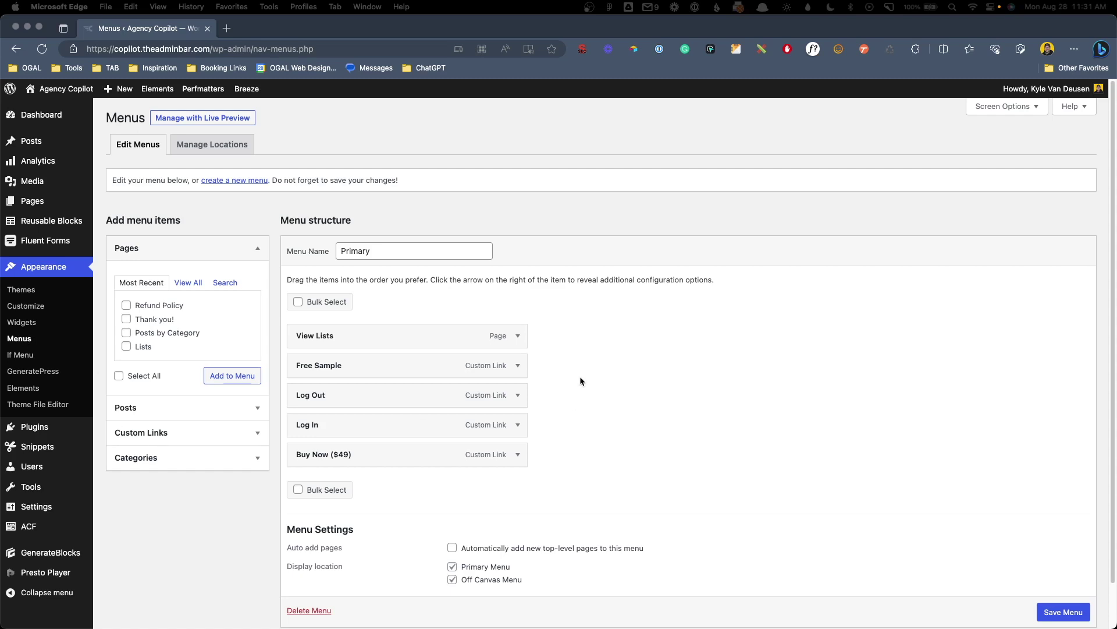
Enable Show visibility rules on the View Lists menu item and browse the user-role conditions
{"action": "scroll", "coordinate": [579, 376], "scroll_direction": "down", "scroll_amount": 2}
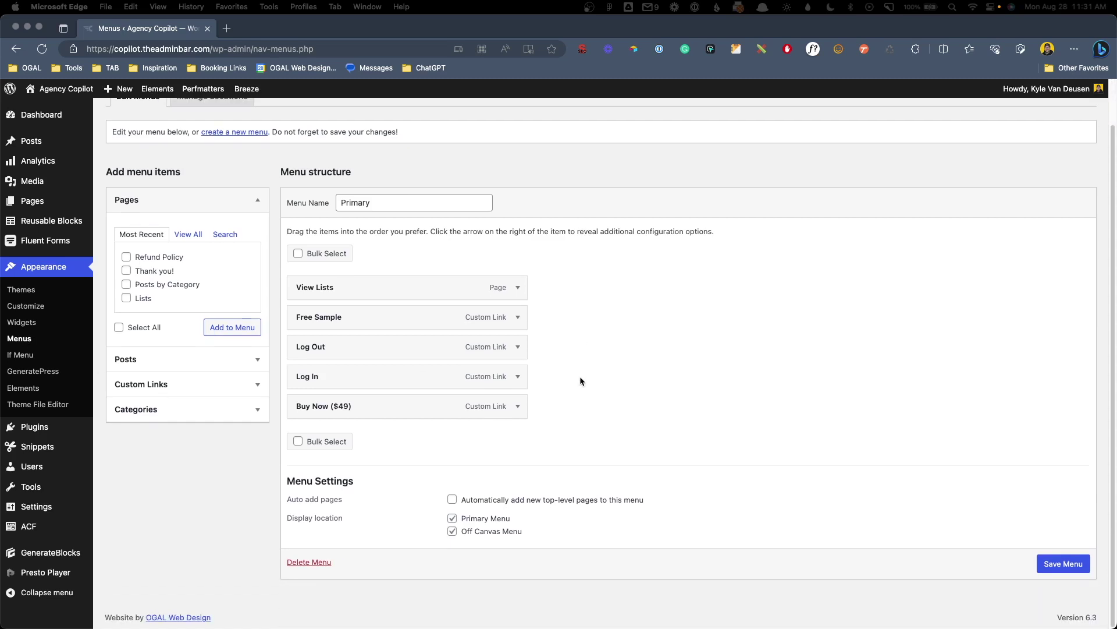
{"action": "left_click", "coordinate": [518, 288]}
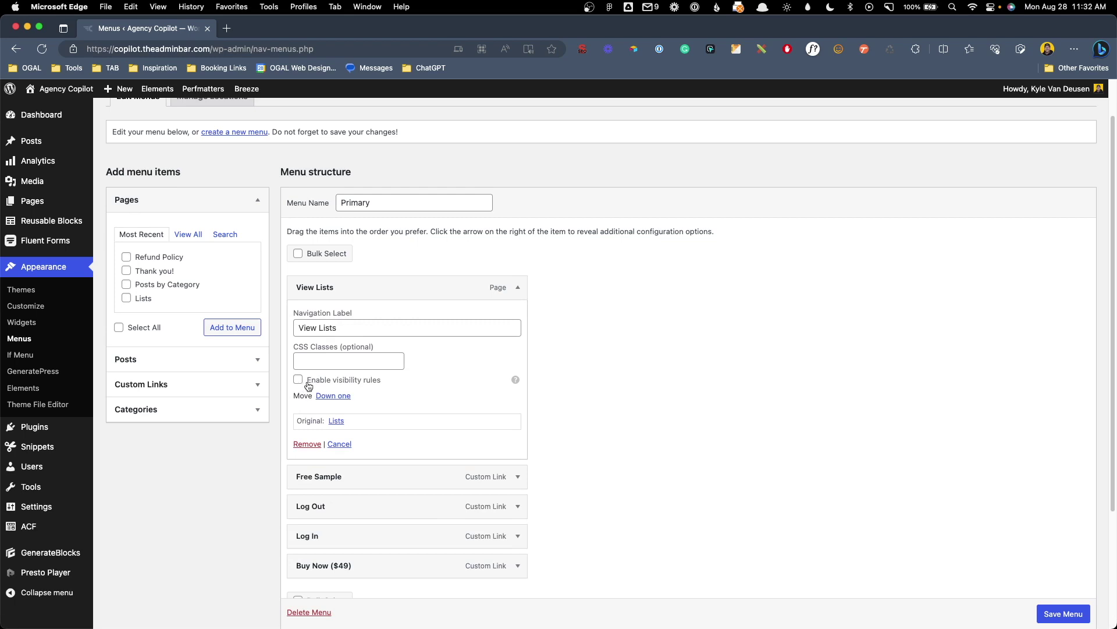
{"action": "left_click", "coordinate": [350, 385]}
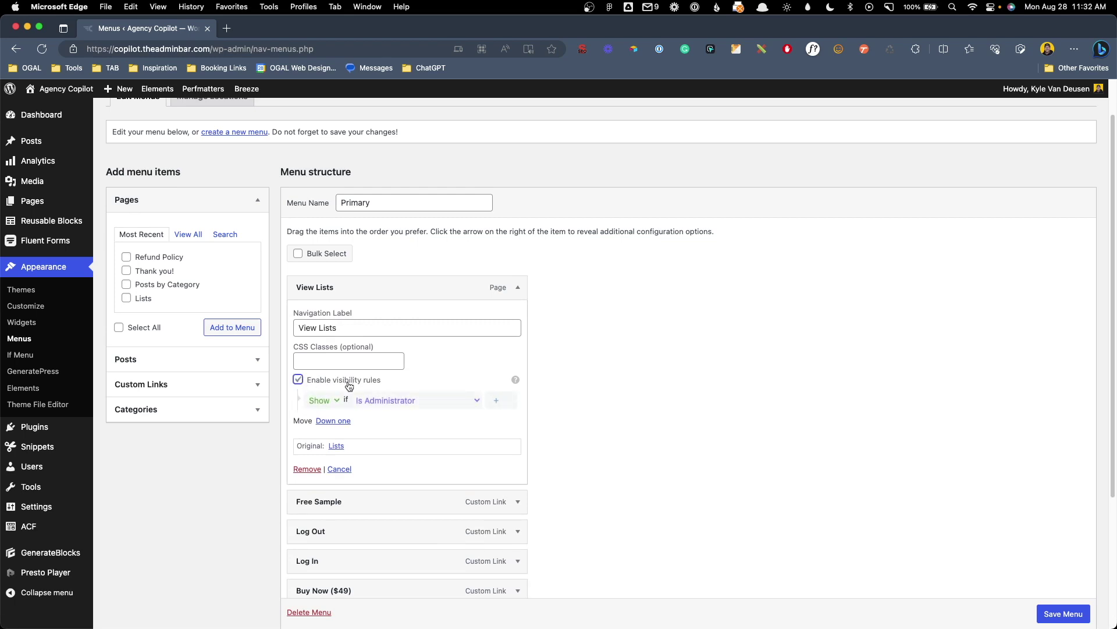
{"action": "left_click", "coordinate": [336, 400]}
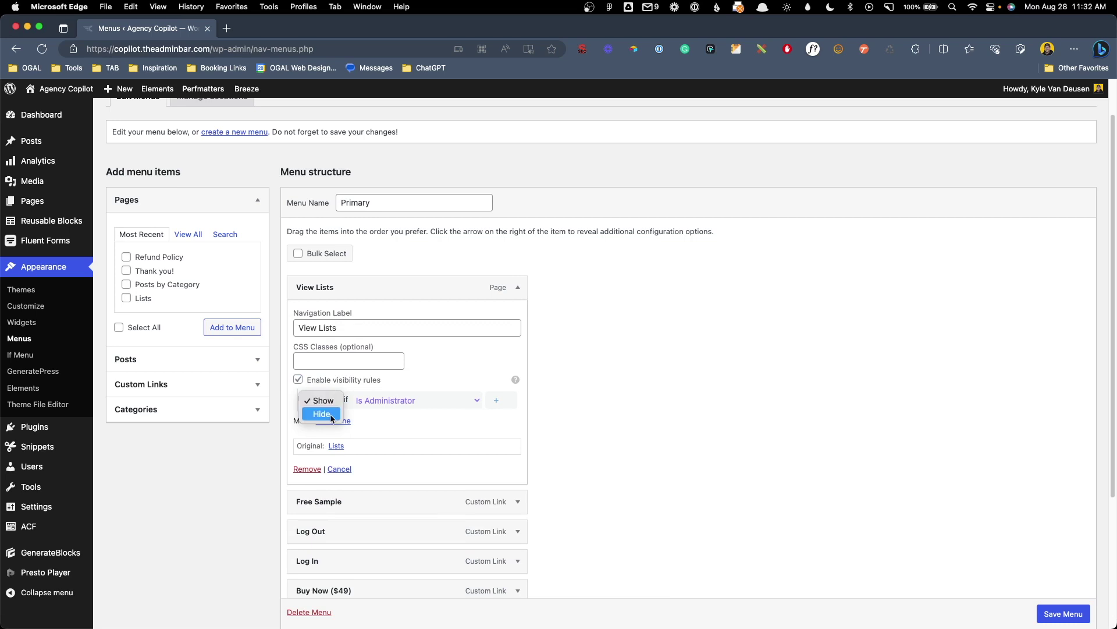
{"action": "left_click", "coordinate": [326, 400]}
{"action": "left_click", "coordinate": [390, 400]}
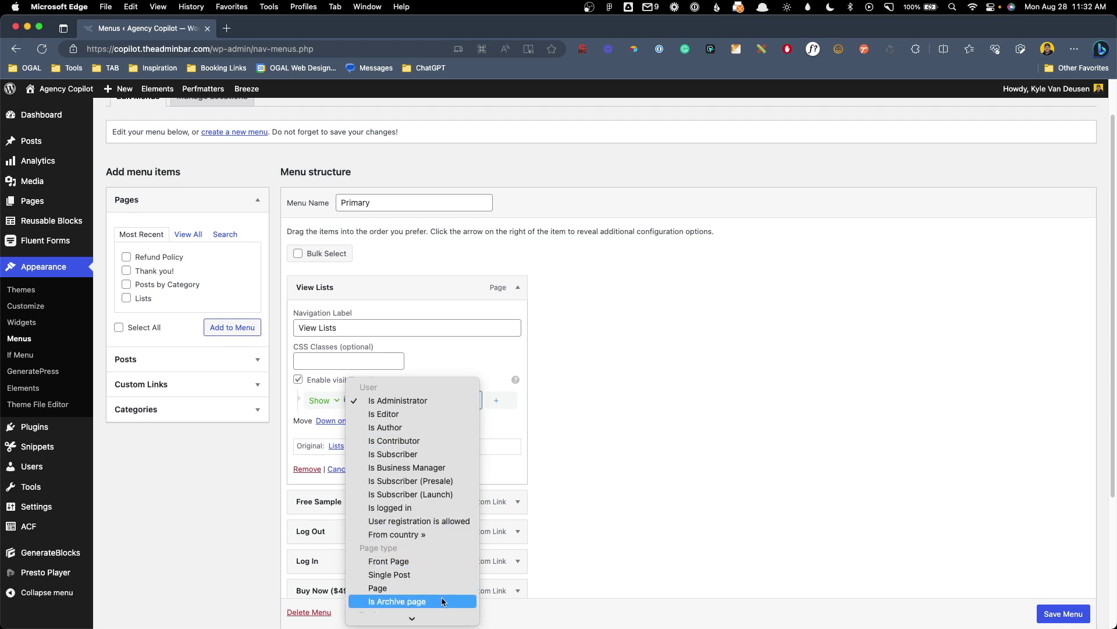
{"action": "scroll", "coordinate": [442, 422], "scroll_direction": "down", "scroll_amount": 2}
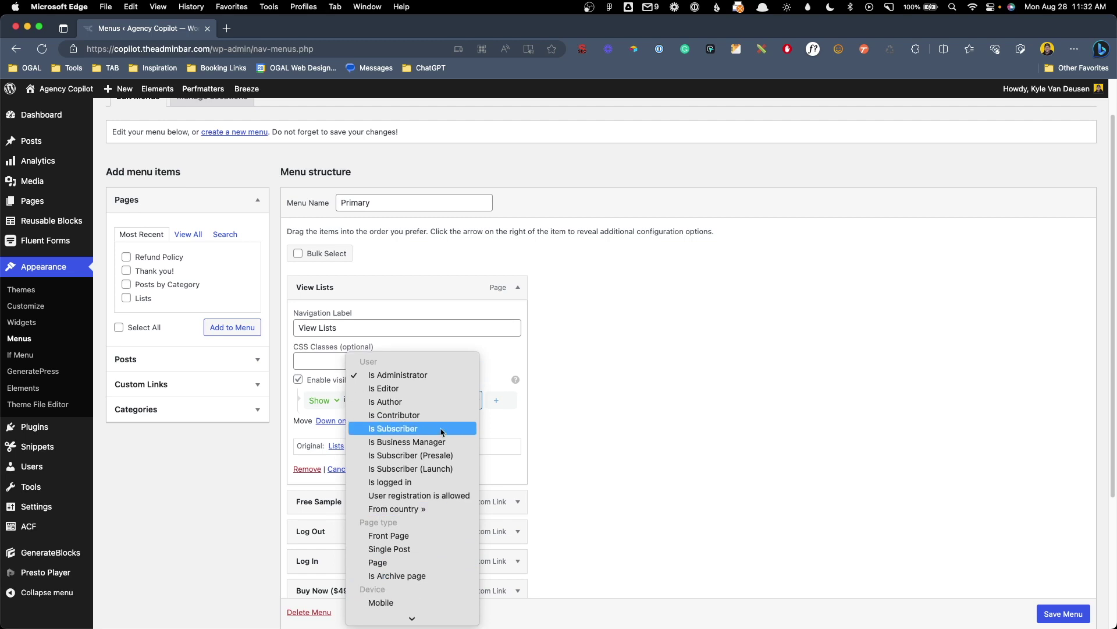
{"action": "scroll", "coordinate": [442, 431], "scroll_direction": "down", "scroll_amount": 2}
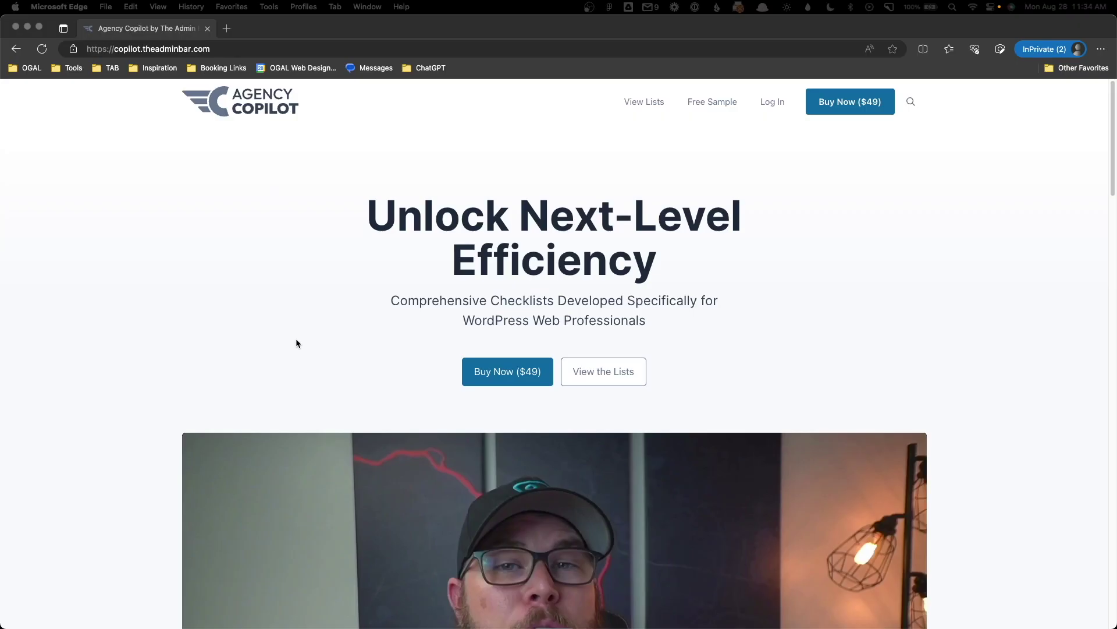
Scroll the homepage down to the Discover The Collection checklist cards, with Proposal marked FREE
{"action": "scroll", "coordinate": [296, 340], "scroll_direction": "down", "scroll_amount": 6}
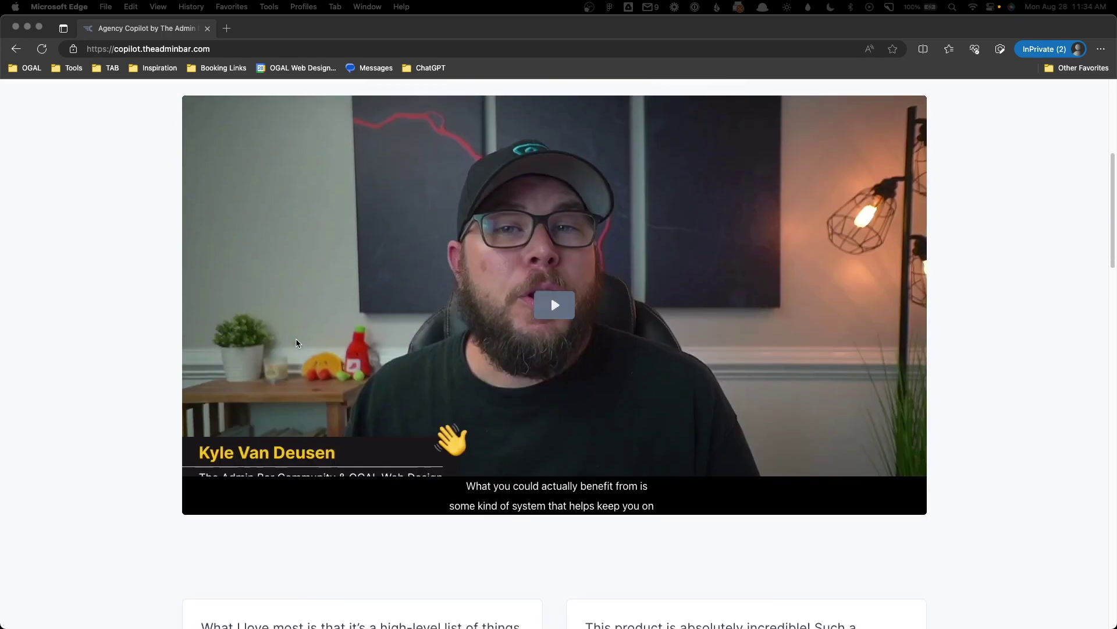
{"action": "scroll", "coordinate": [296, 342], "scroll_direction": "down", "scroll_amount": 12}
{"action": "scroll", "coordinate": [296, 343], "scroll_direction": "down", "scroll_amount": 5}
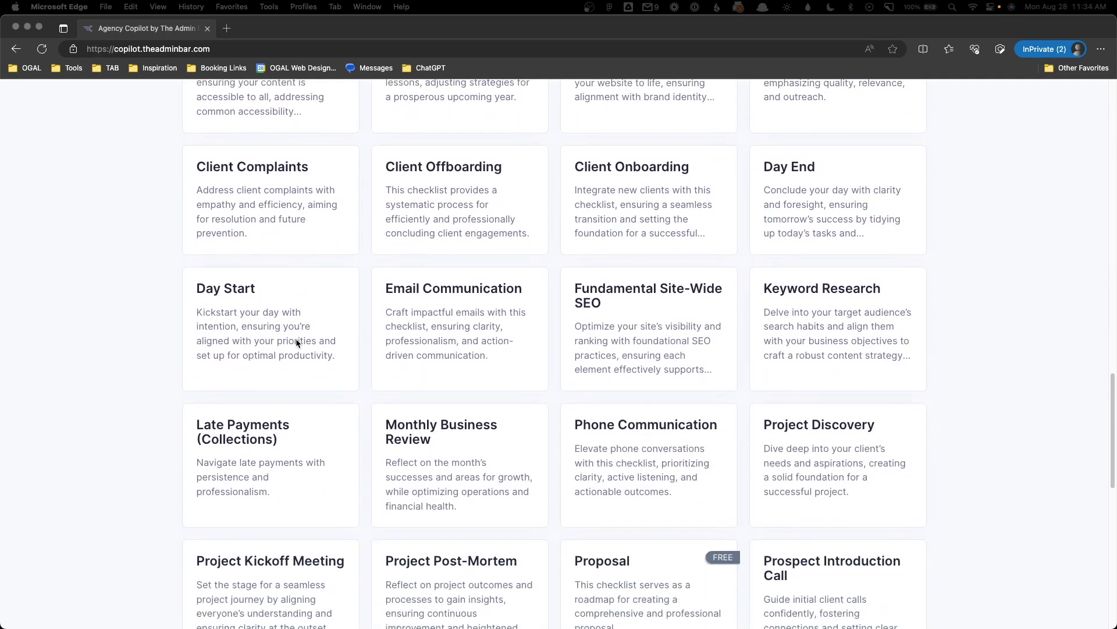
{"action": "scroll", "coordinate": [295, 341], "scroll_direction": "down", "scroll_amount": 2}
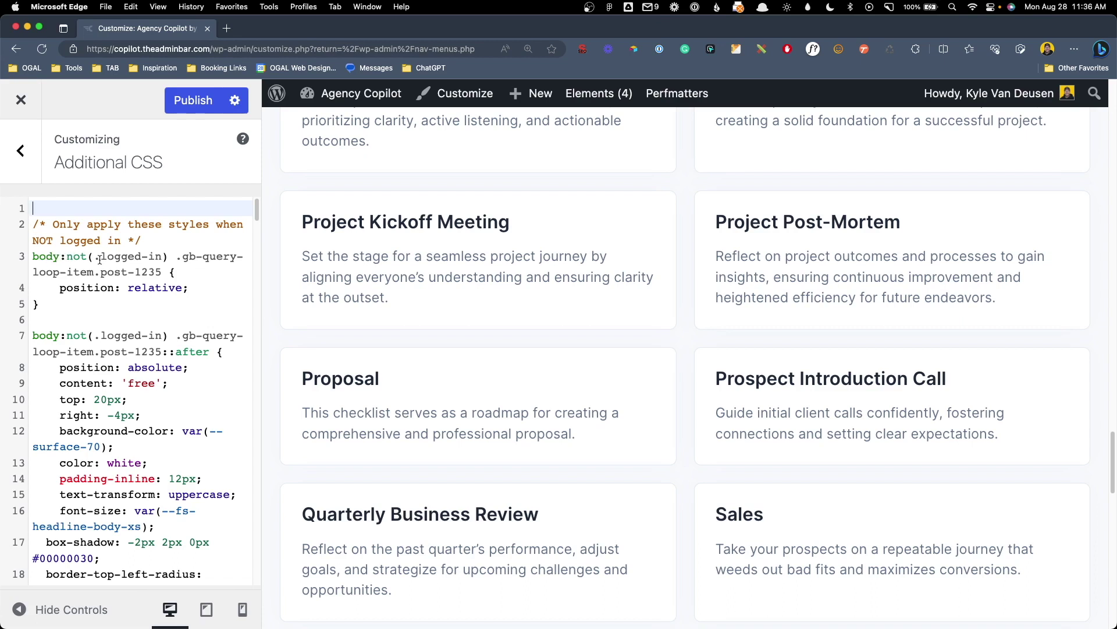
Highlight the body:not(.logged-in) selector and the ::after free-badge rules on lines 7–17
{"action": "left_click_drag", "start_coordinate": [95, 258], "coordinate": [169, 256]}
{"action": "left_click", "coordinate": [168, 256]}
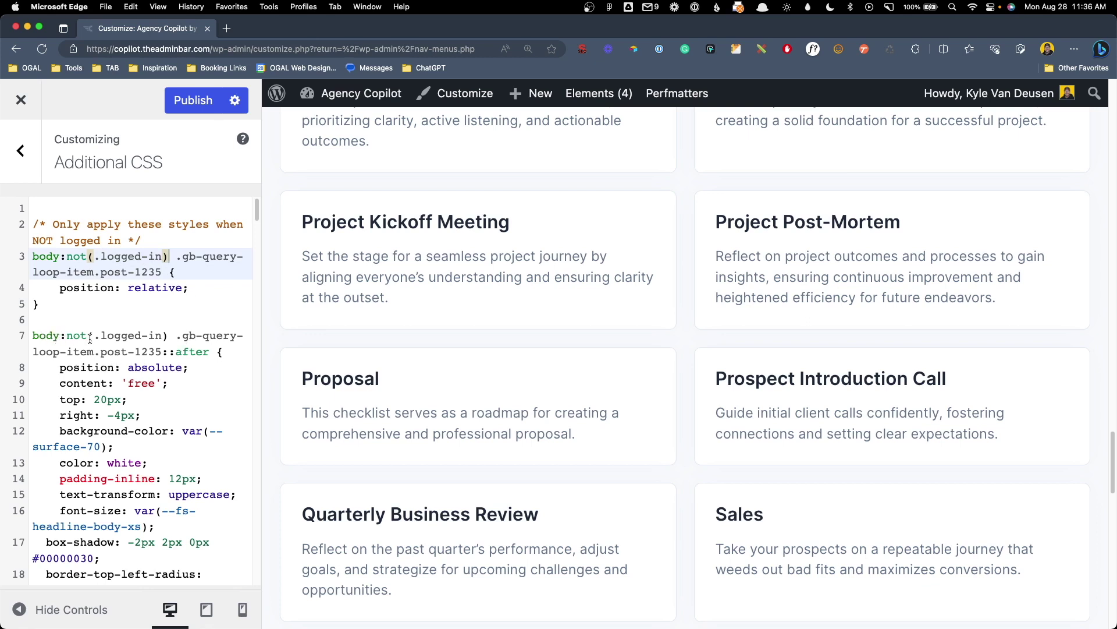
{"action": "left_click_drag", "start_coordinate": [33, 335], "coordinate": [140, 542]}
{"action": "left_click", "coordinate": [139, 541]}
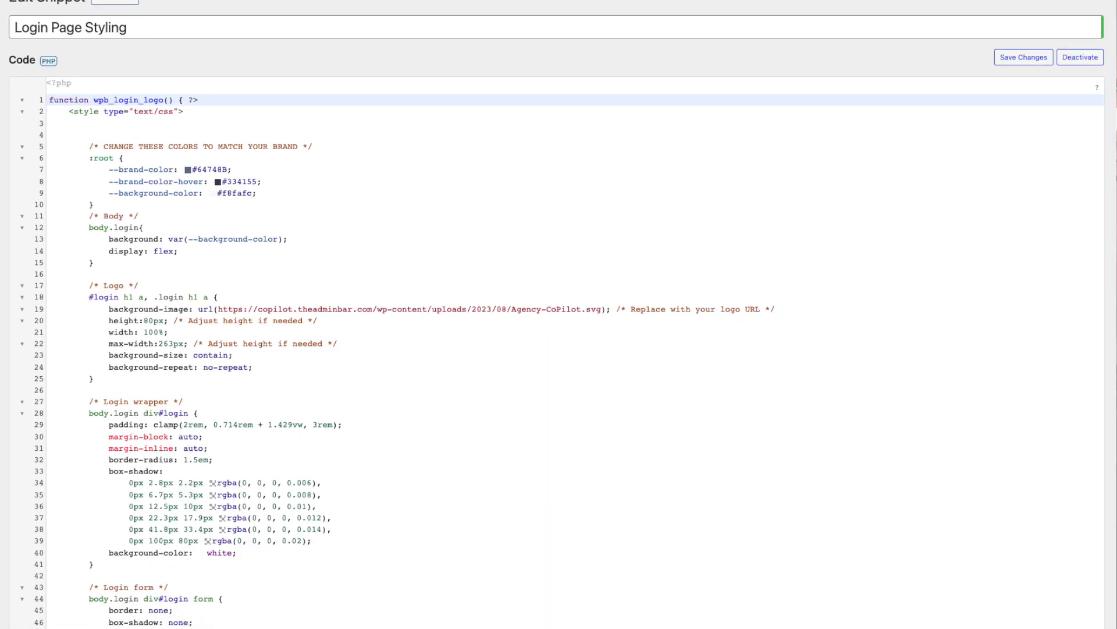
Scroll through the Login Page Styling snippet's code
{"action": "scroll", "coordinate": [557, 314], "scroll_direction": "down", "scroll_amount": 3}
{"action": "scroll", "coordinate": [557, 314], "scroll_direction": "down", "scroll_amount": 5}
{"action": "scroll", "coordinate": [557, 315], "scroll_direction": "down", "scroll_amount": 5}
{"action": "scroll", "coordinate": [557, 314], "scroll_direction": "down", "scroll_amount": 1}
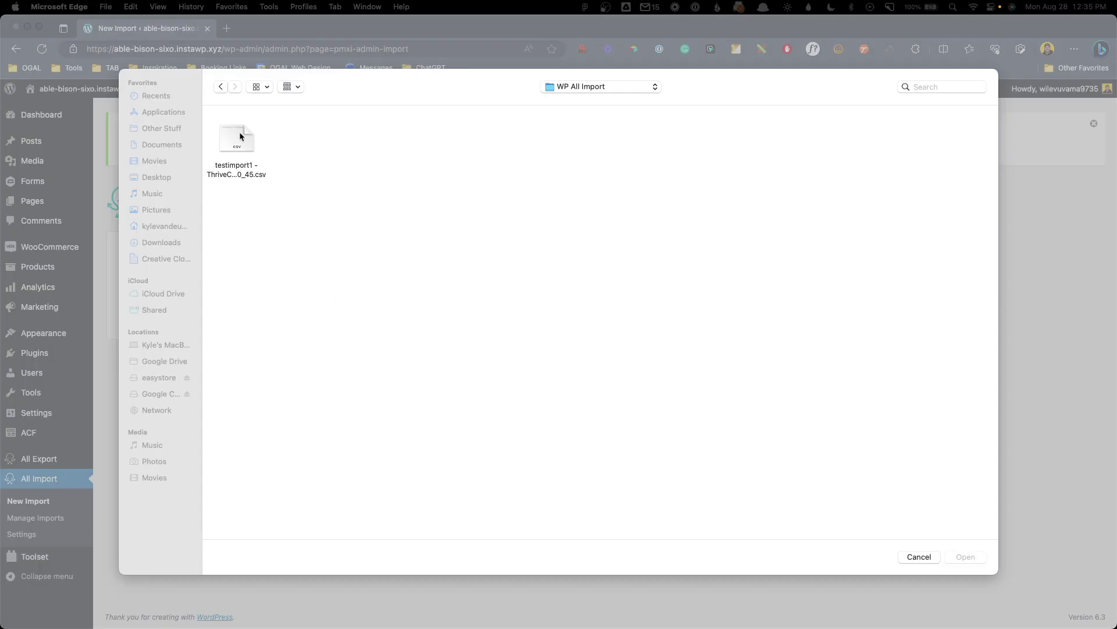
Upload the testimport1 CSV in WP All Import and set it to create Users
{"action": "left_click", "coordinate": [248, 145]}
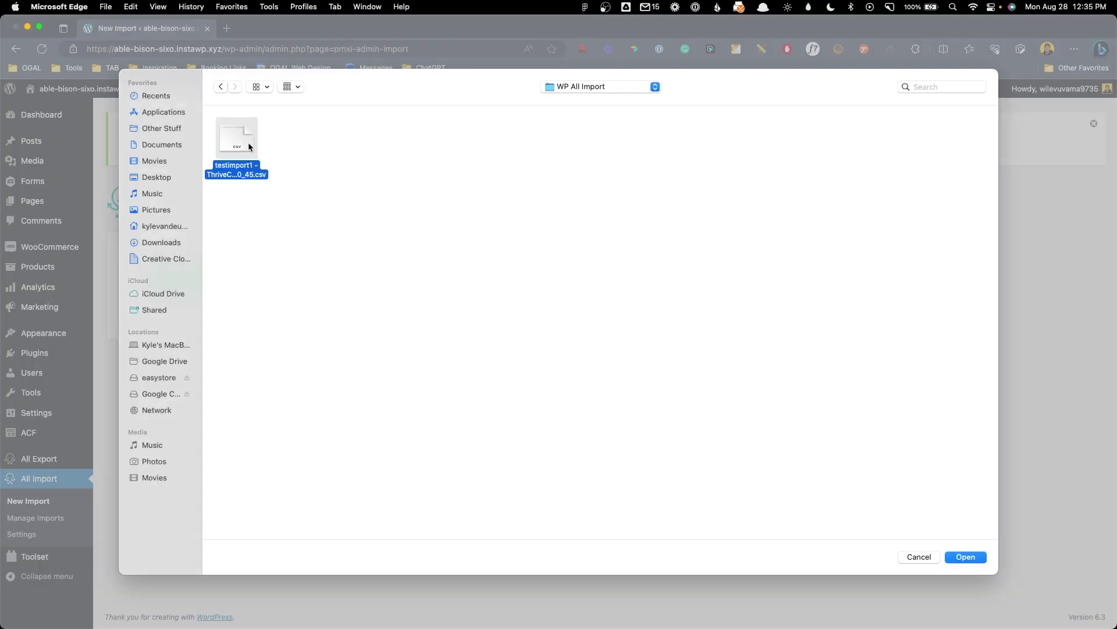
{"action": "left_click", "coordinate": [967, 558]}
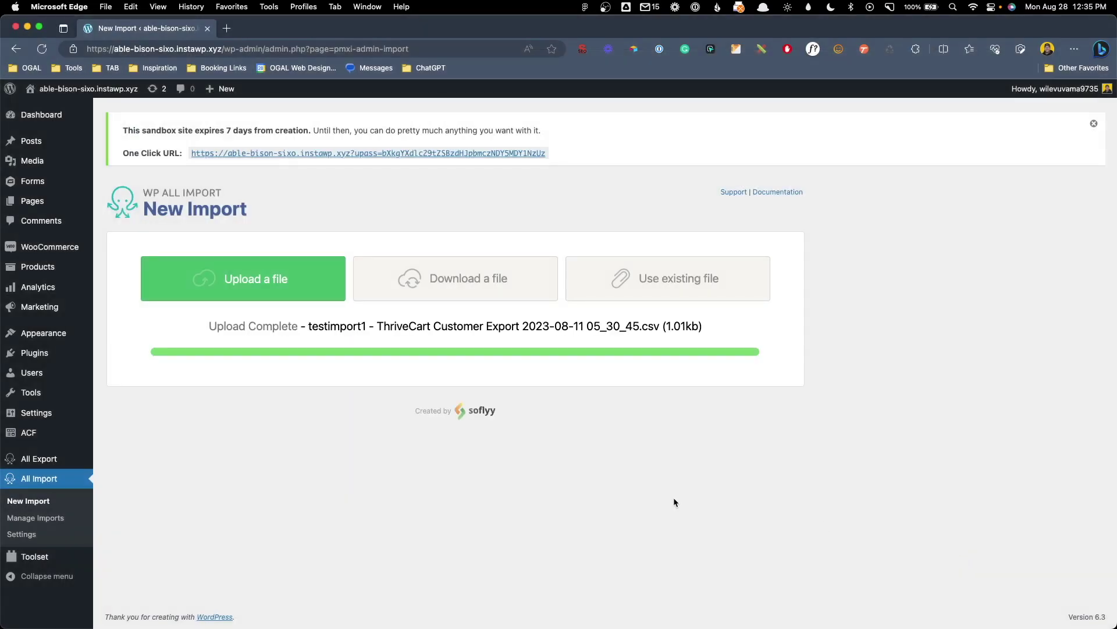
{"action": "left_click", "coordinate": [447, 491]}
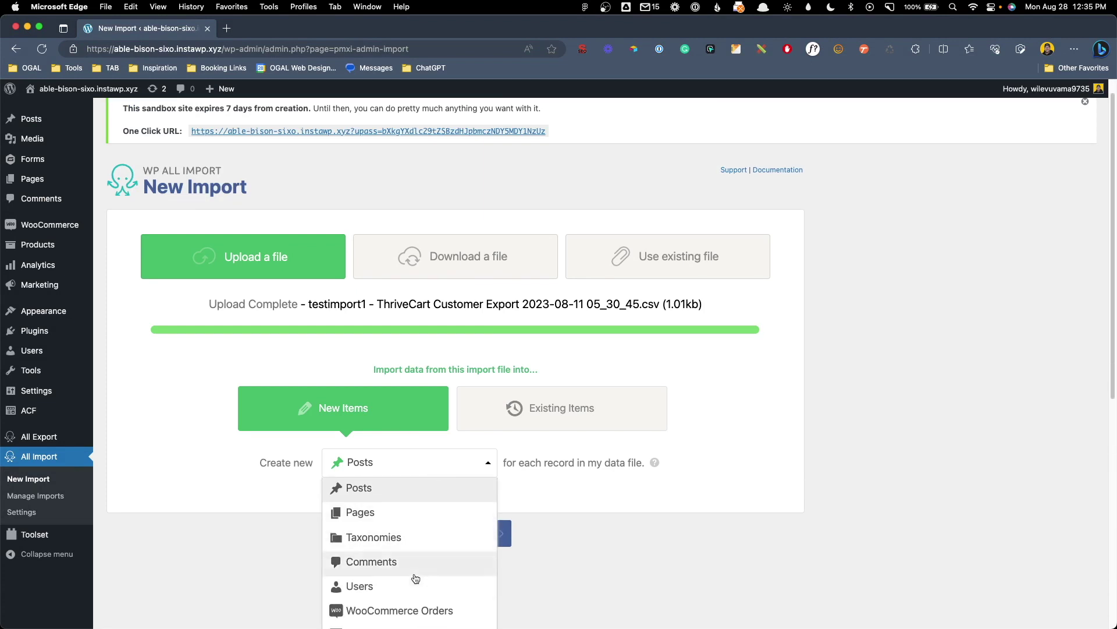
{"action": "left_click", "coordinate": [412, 579]}
{"action": "left_click", "coordinate": [455, 532]}
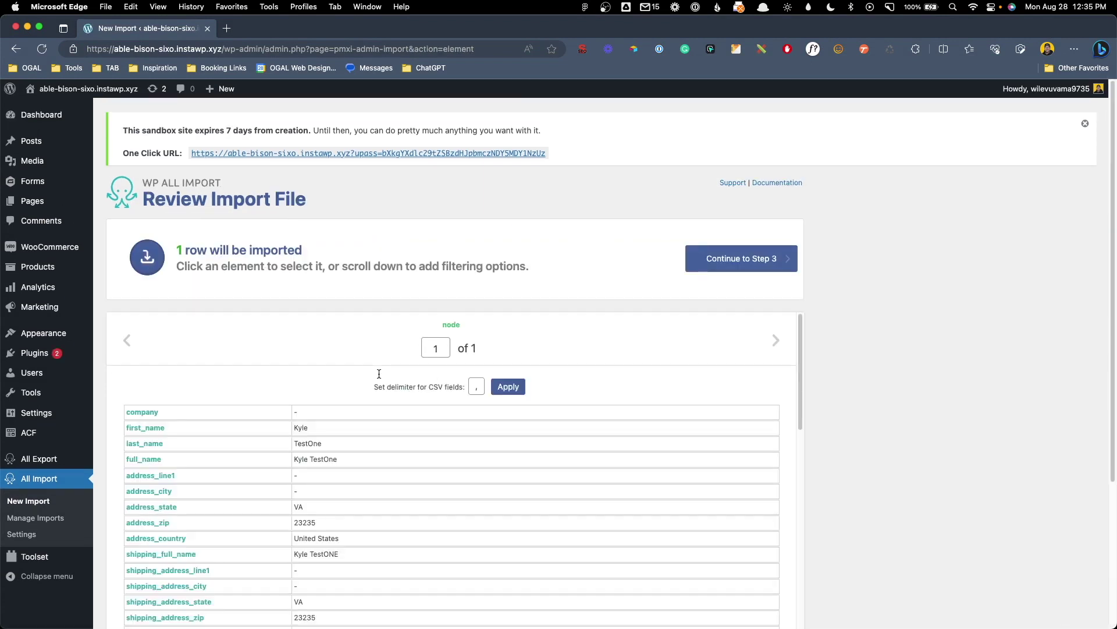
{"action": "left_click", "coordinate": [720, 271]}
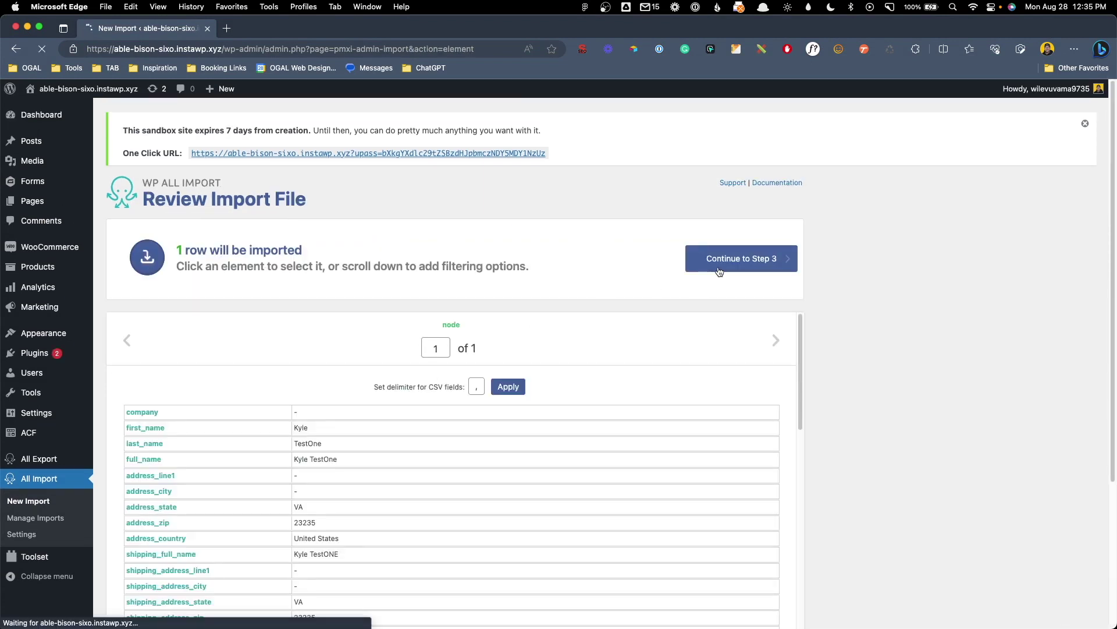
Map first_name, last_name and email to First Name, Last Name, Username and Email
{"action": "left_click", "coordinate": [431, 279]}
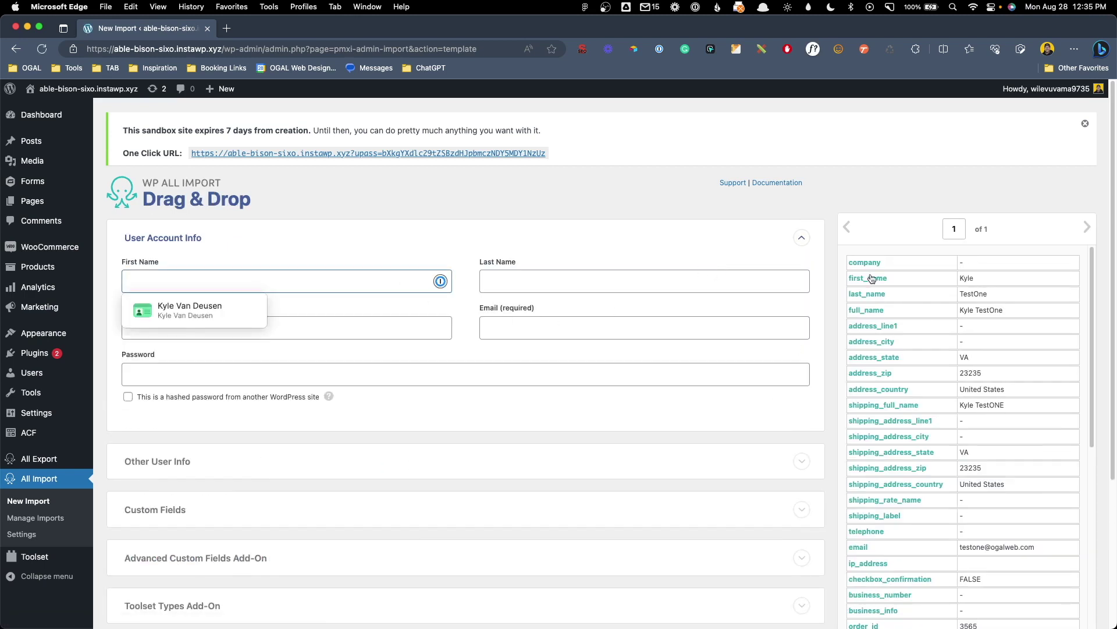
{"action": "left_click_drag", "start_coordinate": [873, 279], "coordinate": [432, 278]}
{"action": "left_click", "coordinate": [728, 281]}
{"action": "left_click_drag", "start_coordinate": [873, 294], "coordinate": [738, 279]}
{"action": "left_click", "coordinate": [356, 327]}
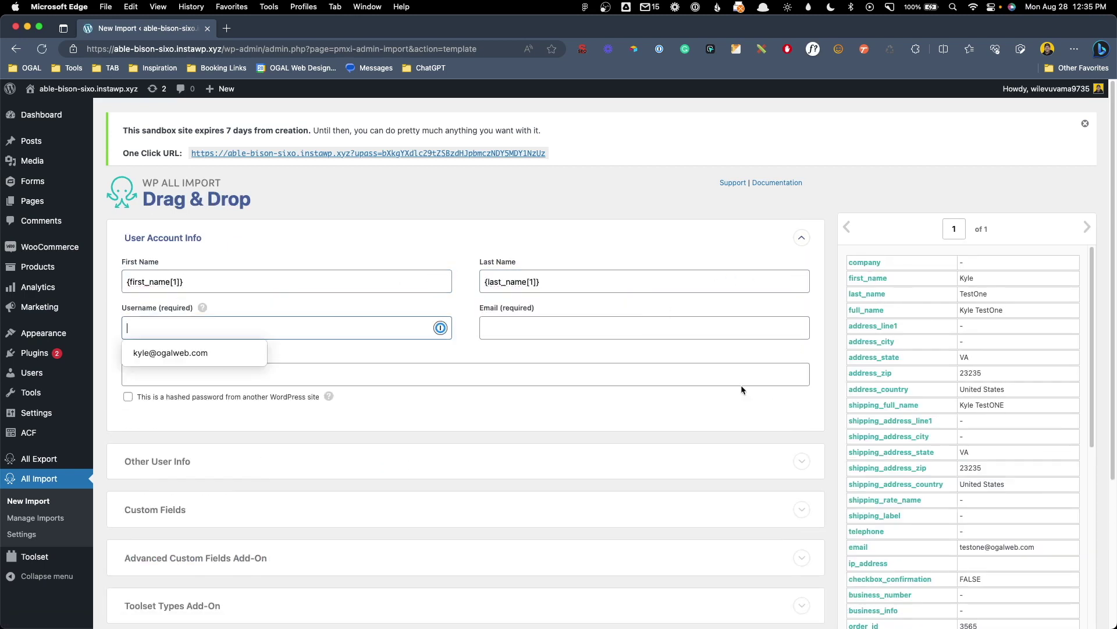
{"action": "left_click_drag", "start_coordinate": [863, 551], "coordinate": [422, 323]}
{"action": "left_click", "coordinate": [499, 326]}
{"action": "left_click_drag", "start_coordinate": [864, 552], "coordinate": [793, 327]}
{"action": "scroll", "coordinate": [551, 575], "scroll_direction": "down", "scroll_amount": 5}
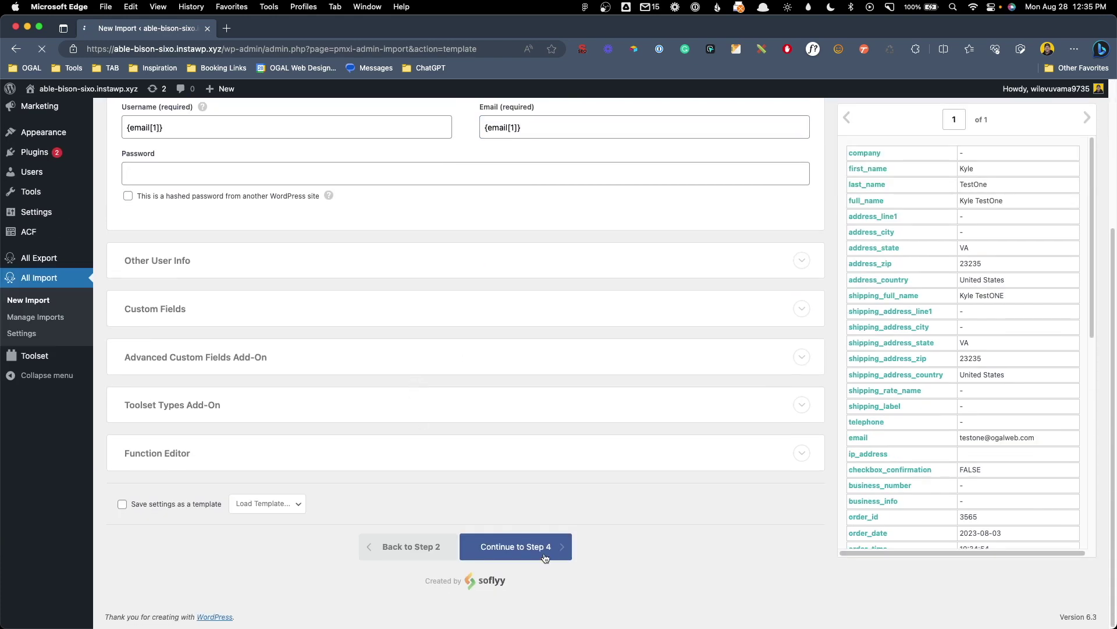
{"action": "scroll", "coordinate": [248, 498], "scroll_direction": "down", "scroll_amount": 5}
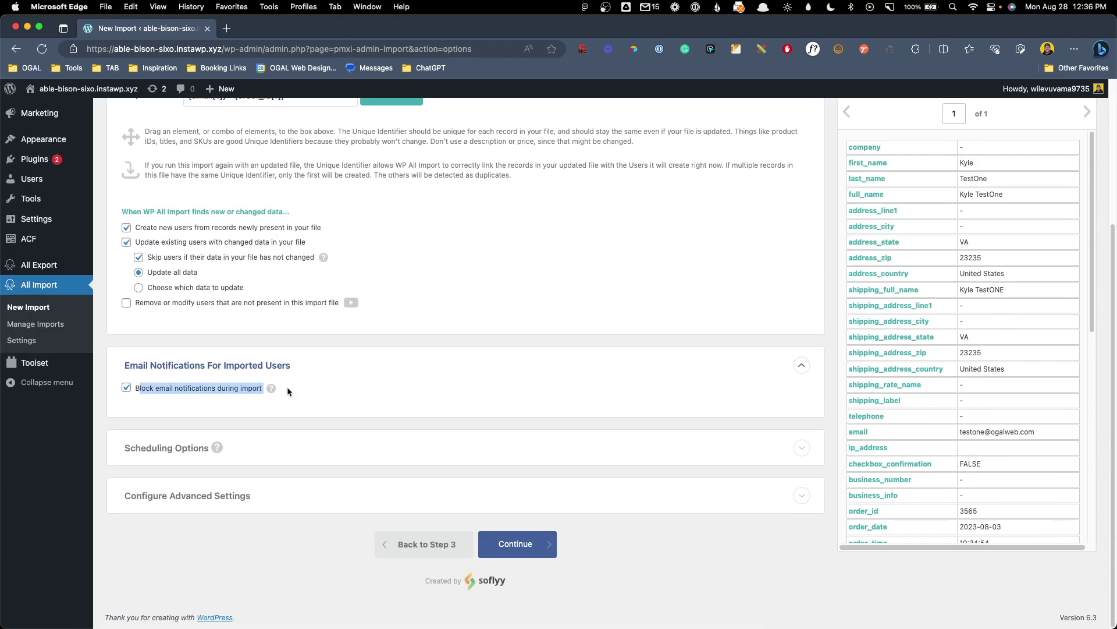
Confirm and run the import, creating 1 user
{"action": "left_click", "coordinate": [530, 542]}
{"action": "left_click", "coordinate": [476, 589]}
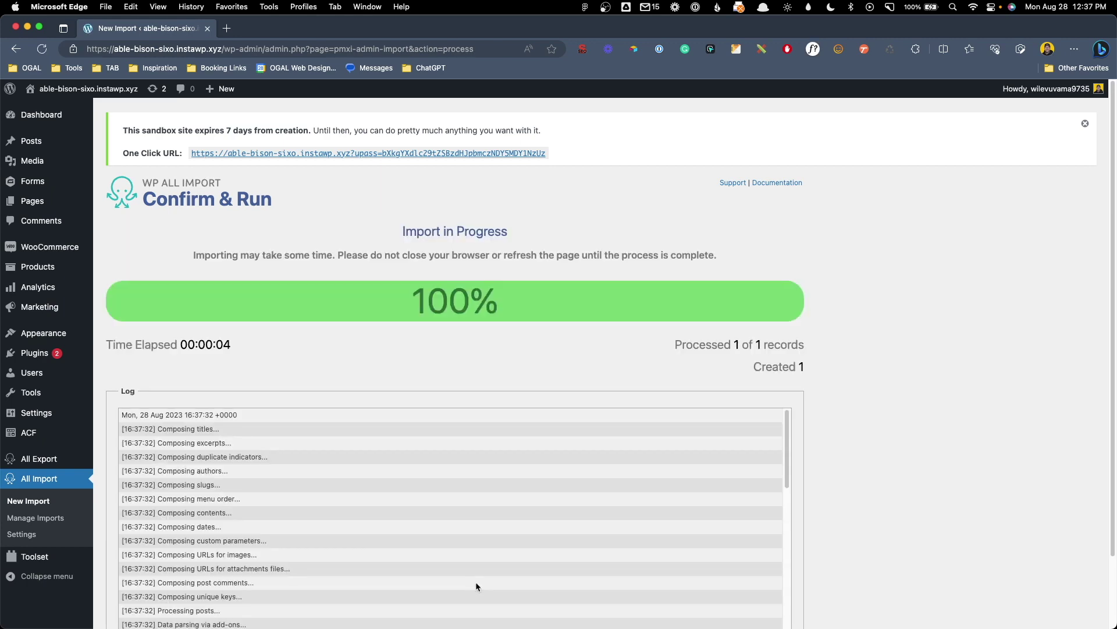
{"action": "scroll", "coordinate": [1056, 452], "scroll_direction": "down", "scroll_amount": 3}
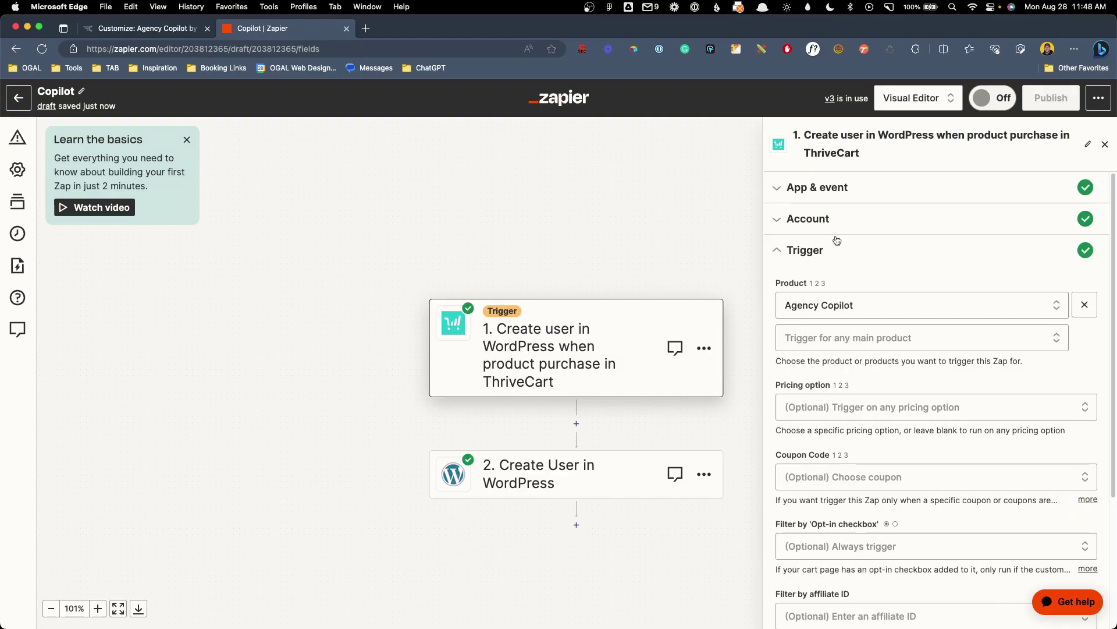
Confirm the ThriveCart trigger's app, event, account, product settings and test record
{"action": "left_click", "coordinate": [893, 196]}
{"action": "left_click", "coordinate": [866, 350]}
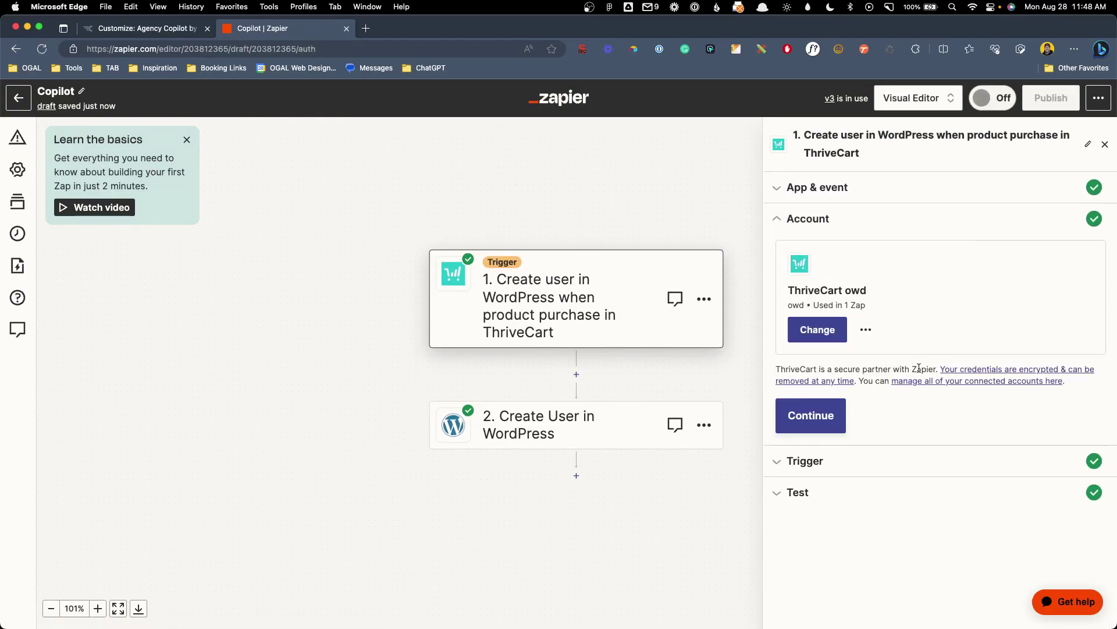
{"action": "left_click", "coordinate": [827, 417]}
{"action": "scroll", "coordinate": [838, 434], "scroll_direction": "down", "scroll_amount": 5}
{"action": "left_click", "coordinate": [913, 566]}
{"action": "scroll", "coordinate": [900, 510], "scroll_direction": "down", "scroll_amount": 2}
{"action": "left_click", "coordinate": [936, 598]}
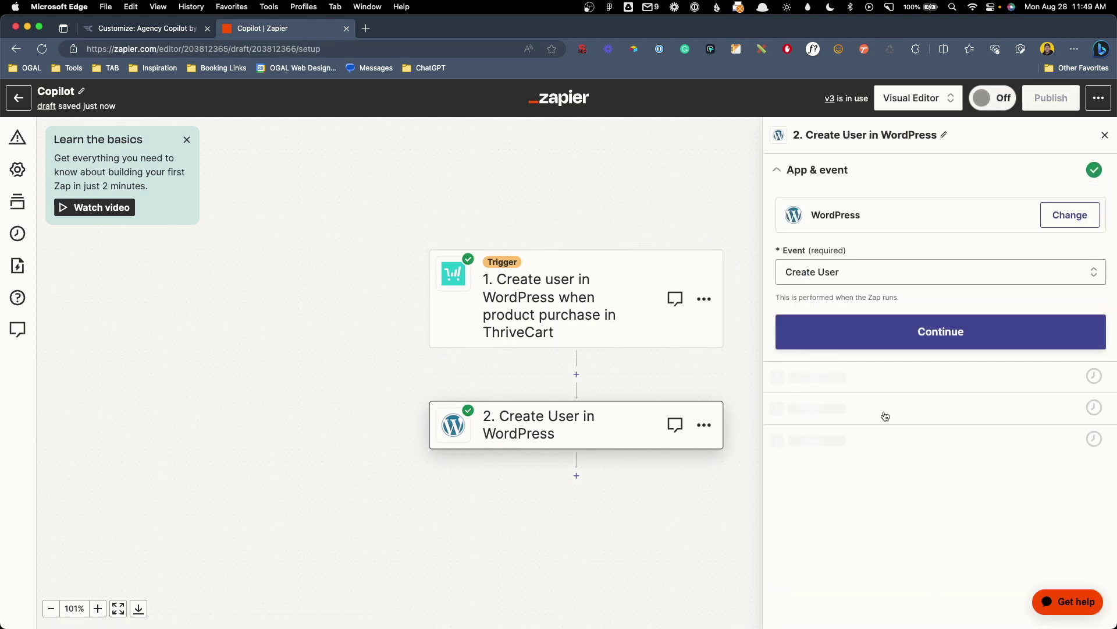
Confirm the WordPress Create User action and its fields, skip the test, and publish
{"action": "left_click", "coordinate": [896, 335]}
{"action": "left_click", "coordinate": [836, 400]}
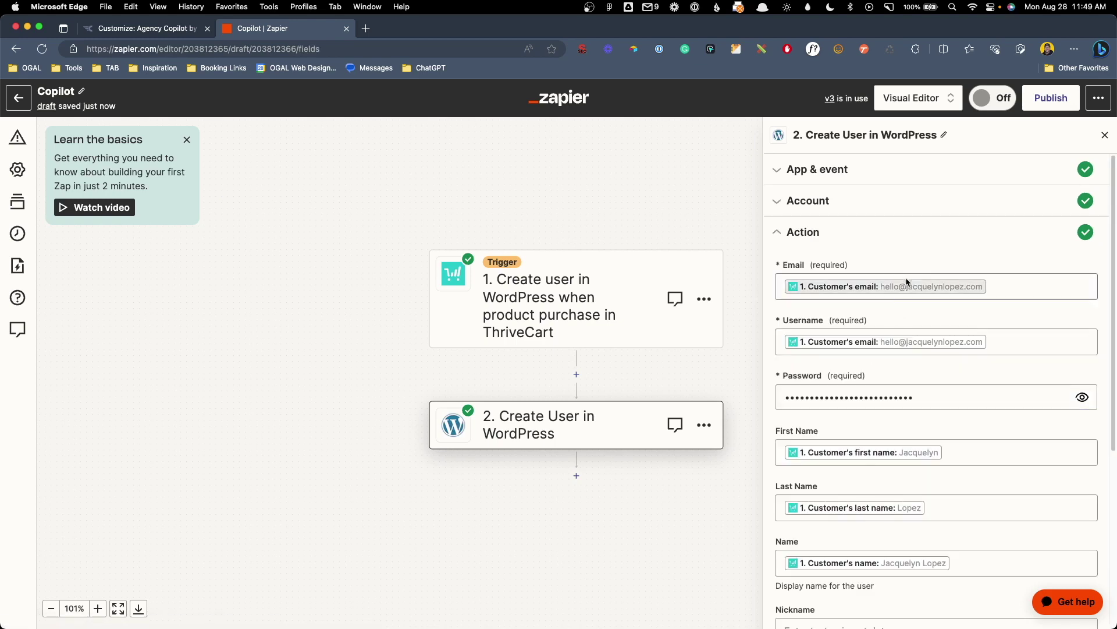
{"action": "scroll", "coordinate": [917, 486], "scroll_direction": "down", "scroll_amount": 5}
{"action": "left_click", "coordinate": [986, 563]}
{"action": "left_click", "coordinate": [982, 430]}
{"action": "left_click", "coordinate": [612, 414]}
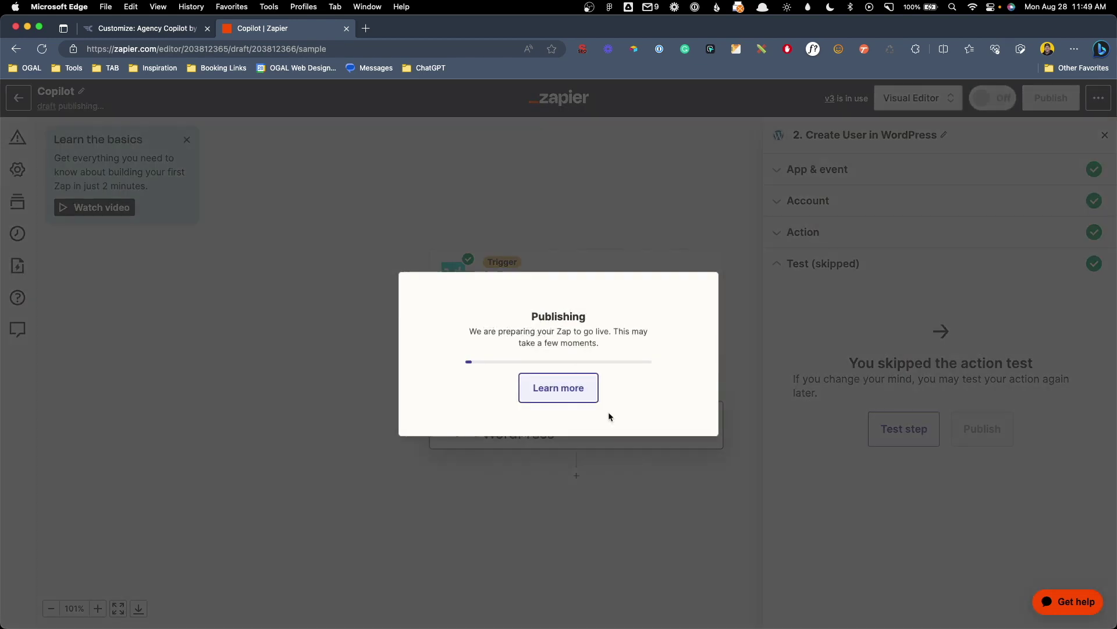